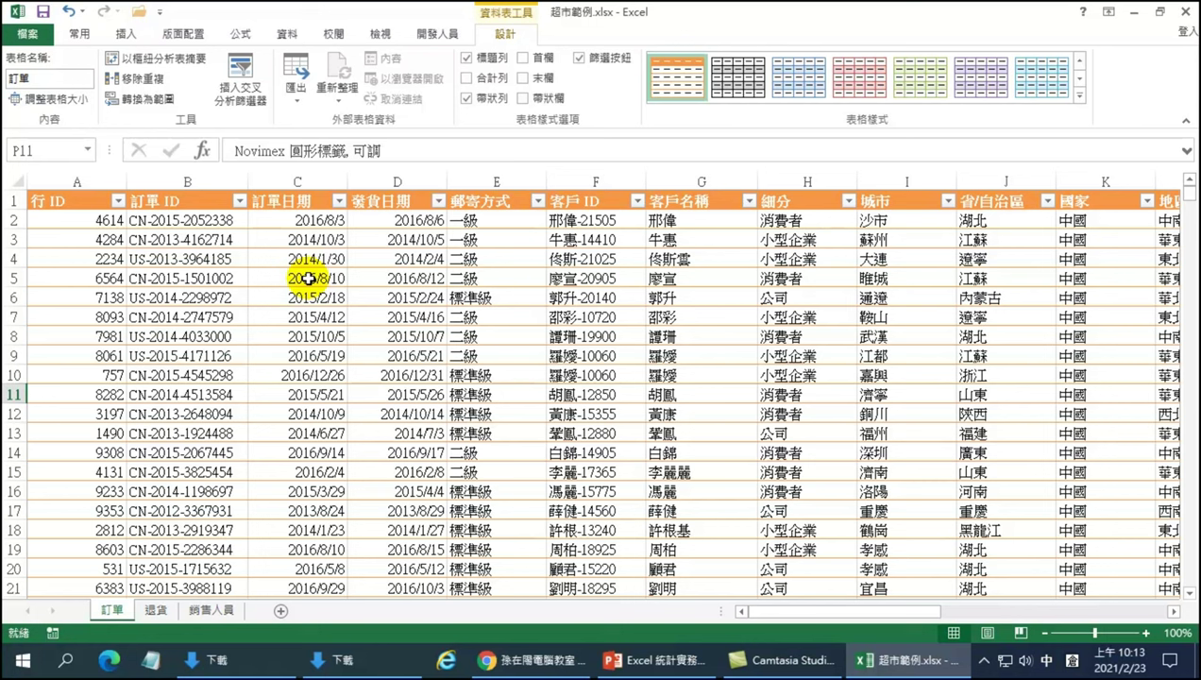
# Bring PowerPoint forward to show slide 2, comparing big data analysis with statistical analysis
pyautogui.click(653, 665)
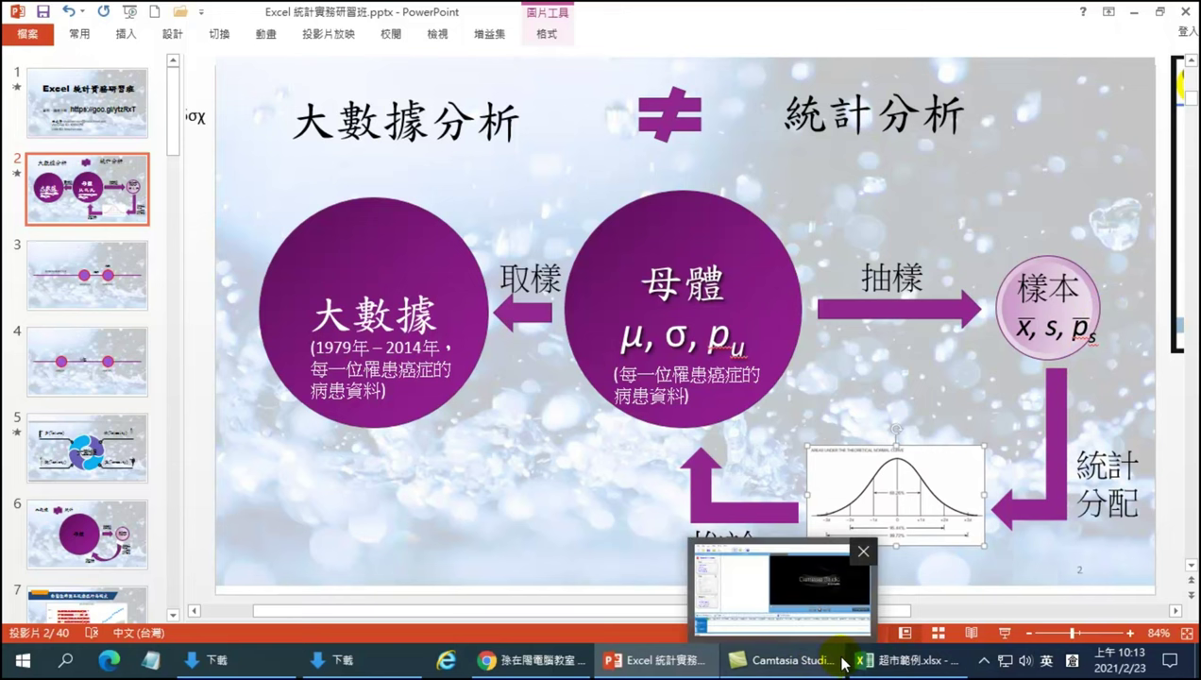
pyautogui.moveTo(904, 660)
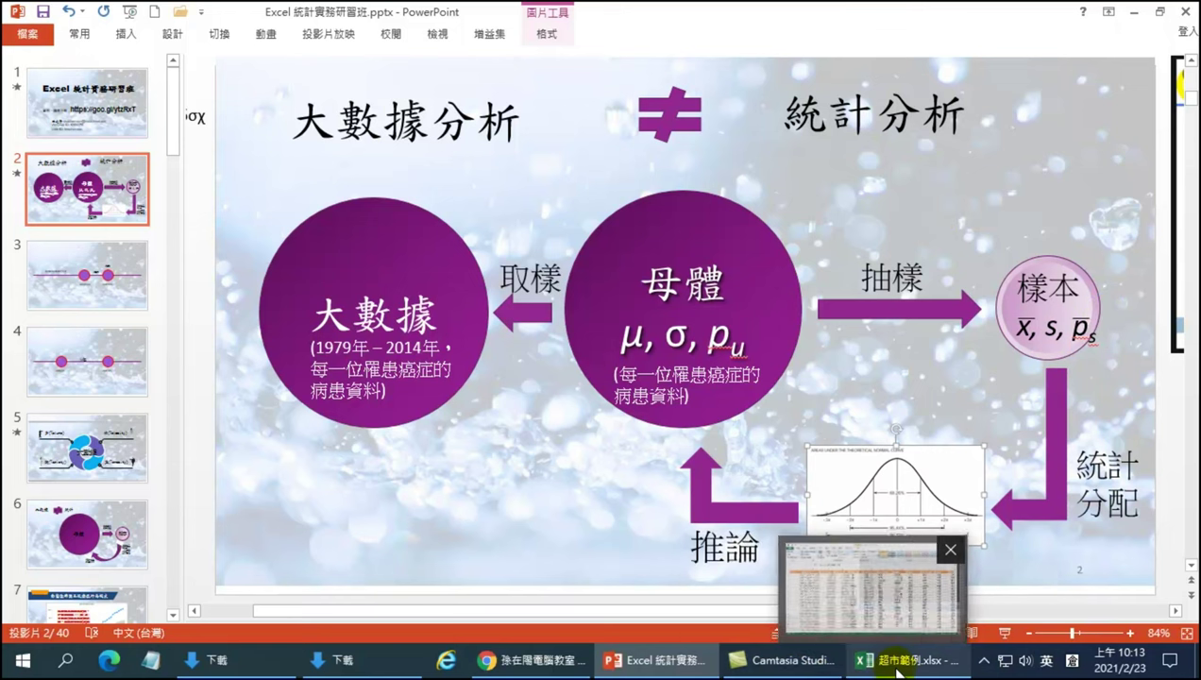
# Switch back to the 超市範例.xlsx workbook's 訂單 orders sheet
pyautogui.click(897, 664)
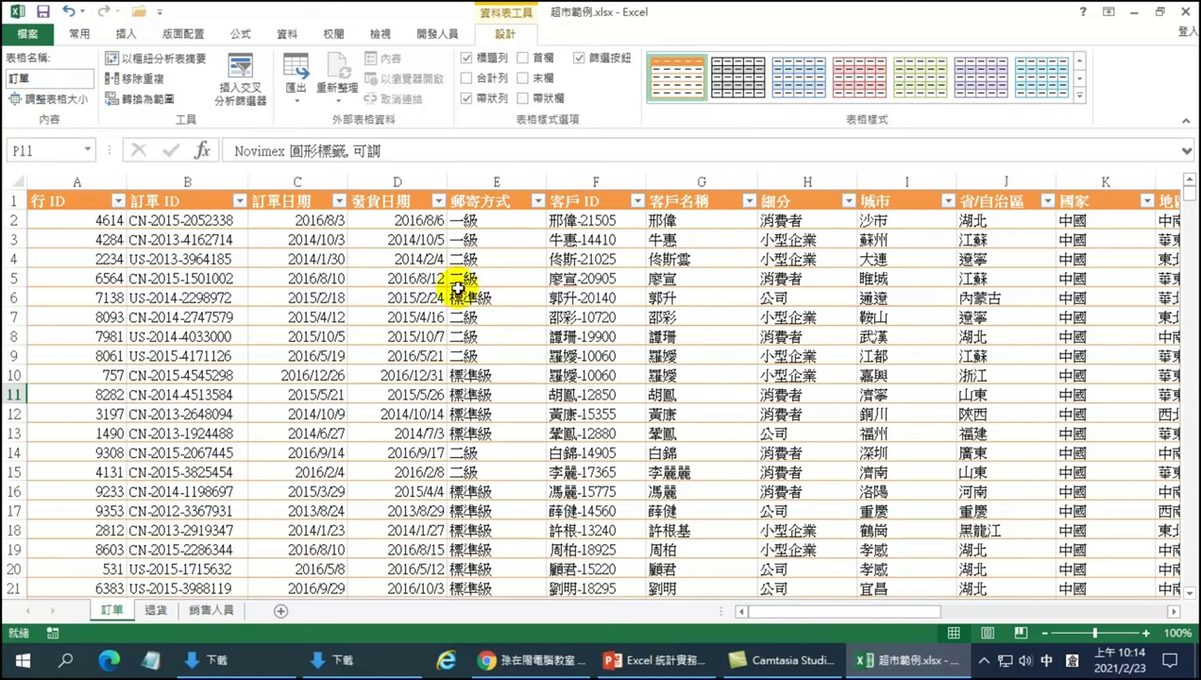
pyautogui.moveTo(798, 612); pyautogui.dragTo(897, 612)
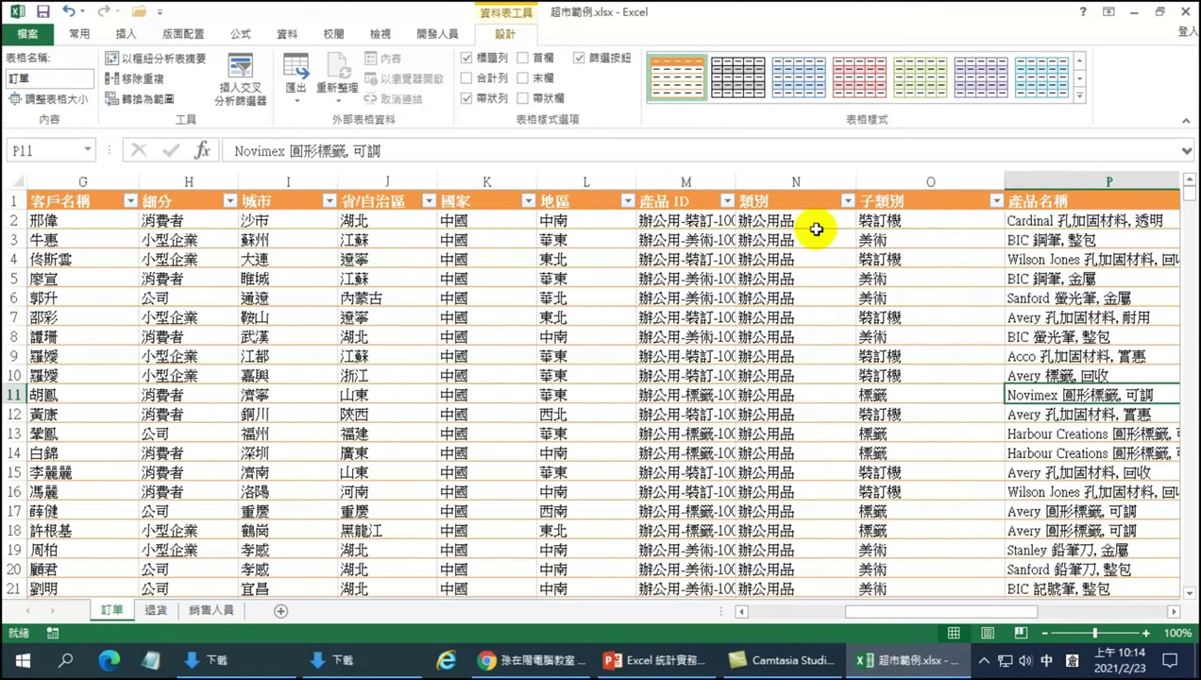
pyautogui.scroll(-2, 798, 392)
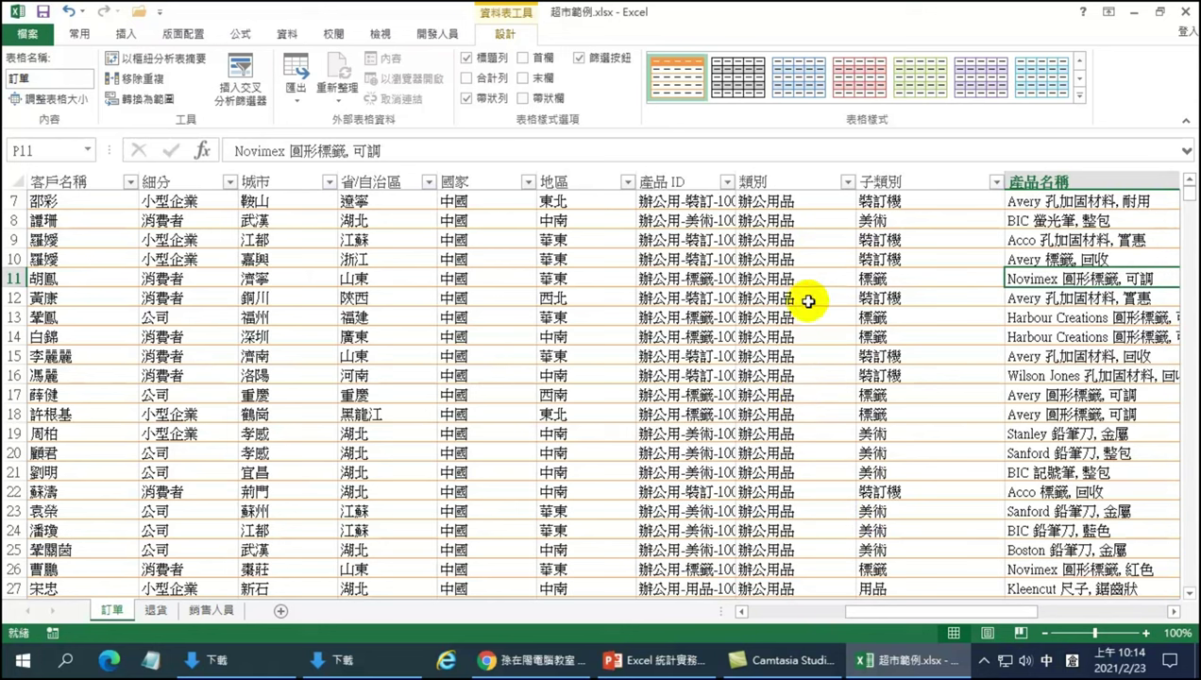
pyautogui.click(847, 182)
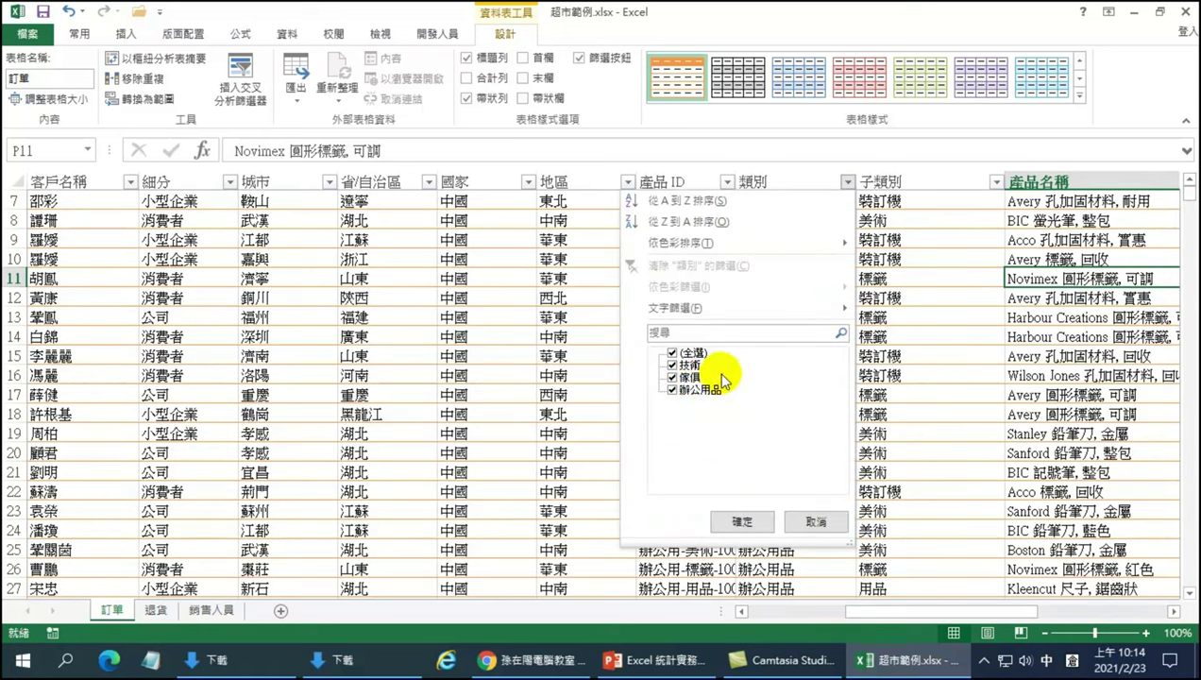
pyautogui.click(815, 520)
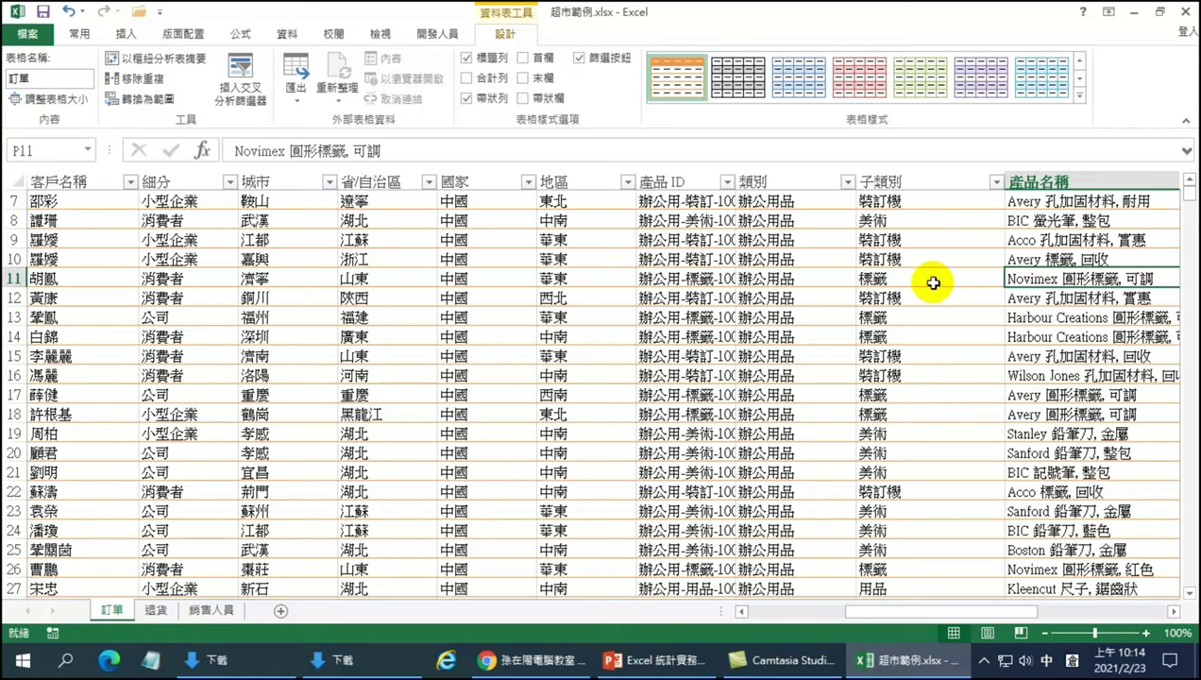
pyautogui.moveTo(978, 610); pyautogui.dragTo(867, 613)
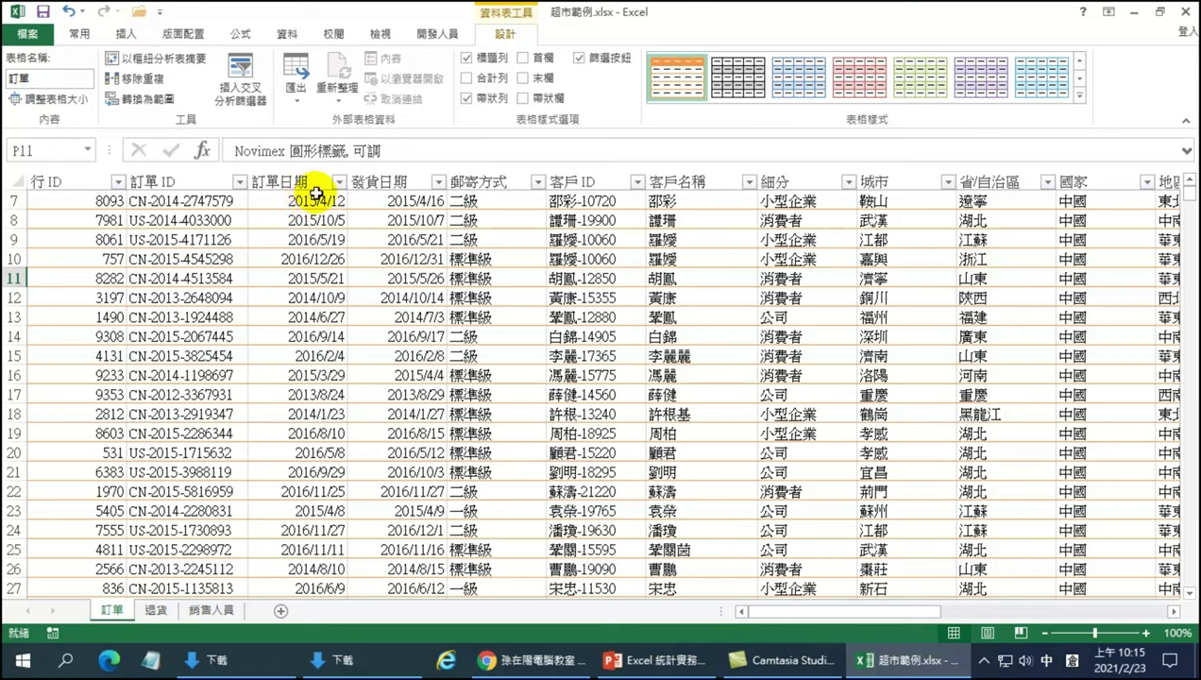
pyautogui.click(295, 238)
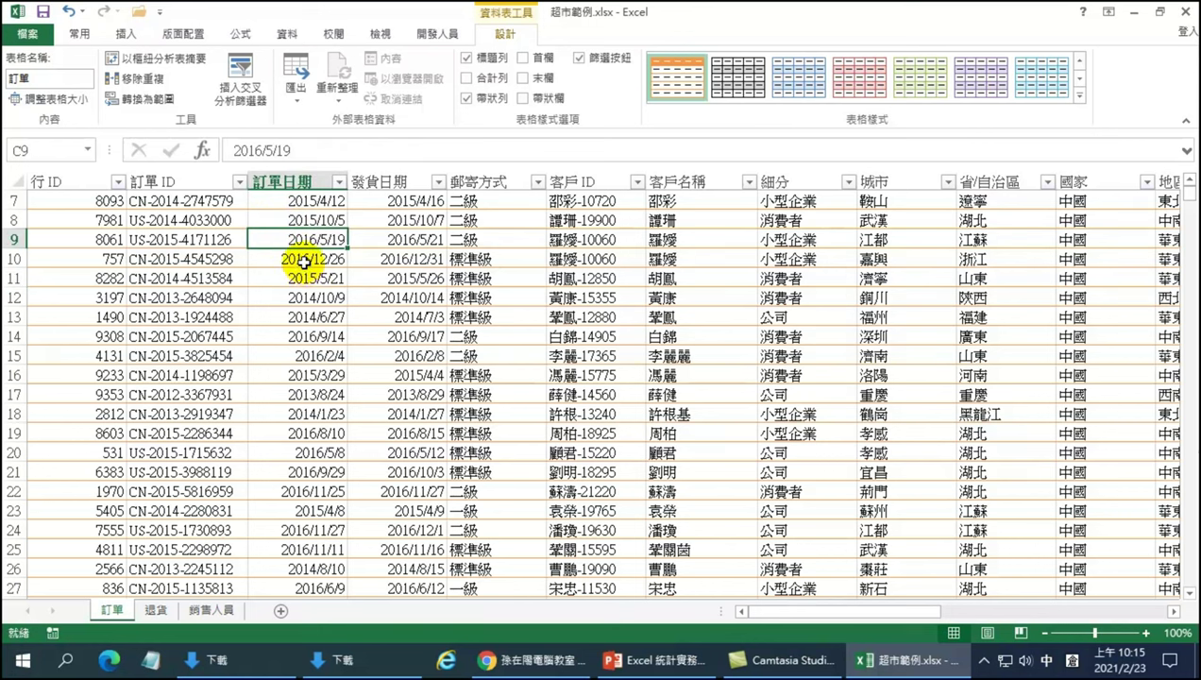
pyautogui.click(305, 298)
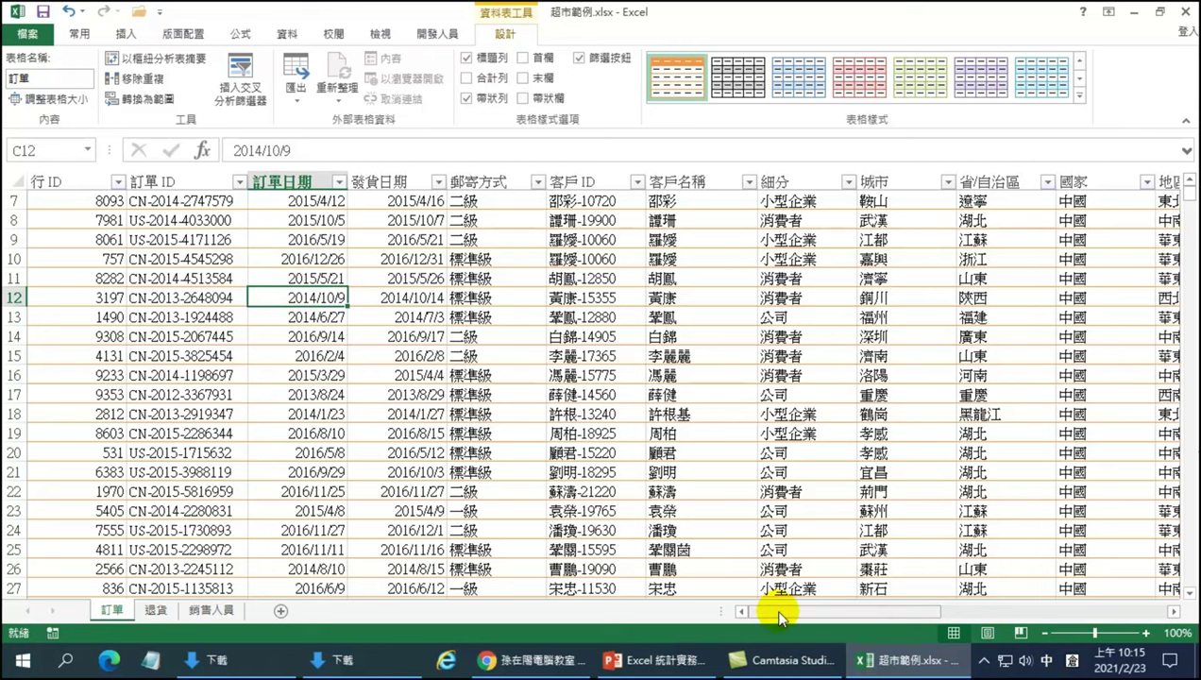
pyautogui.moveTo(779, 612); pyautogui.dragTo(964, 610)
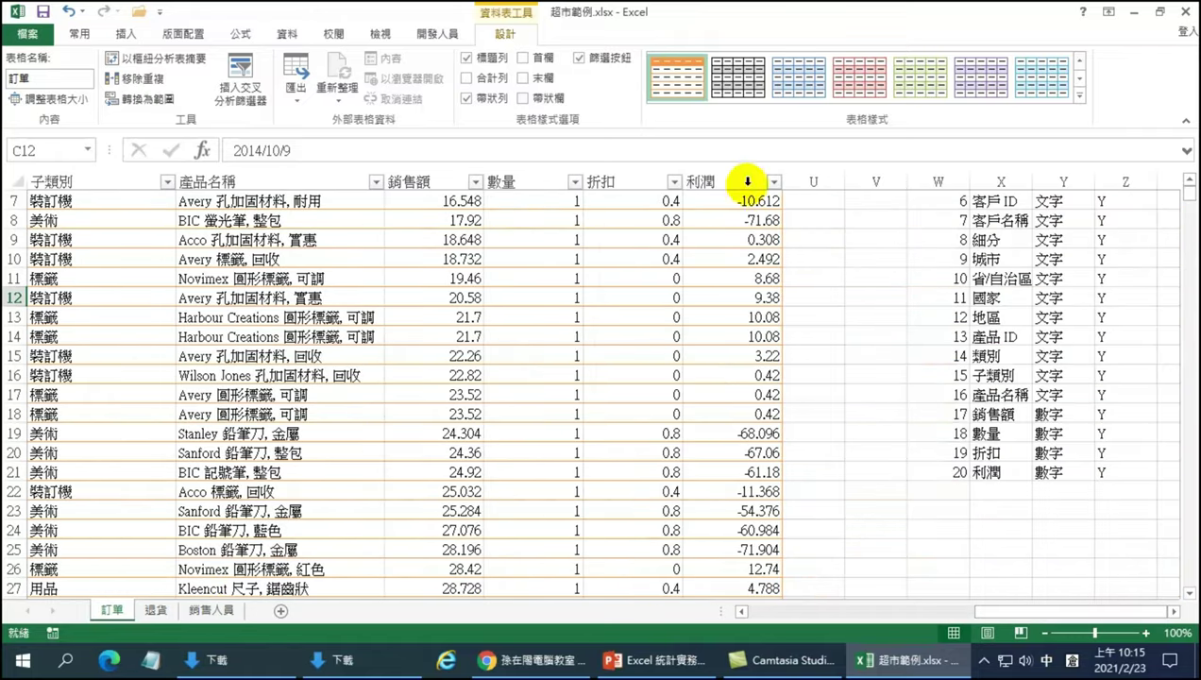
pyautogui.scroll(1, 605, 246)
pyautogui.scroll(2, 605, 245)
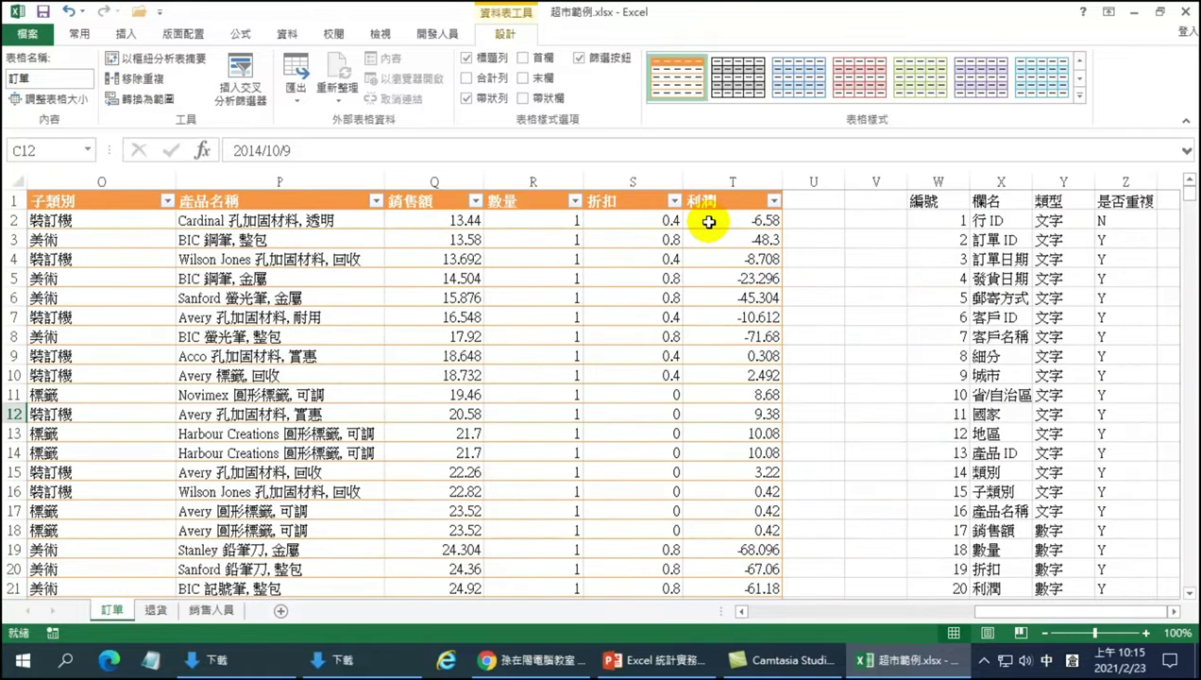
pyautogui.click(708, 221)
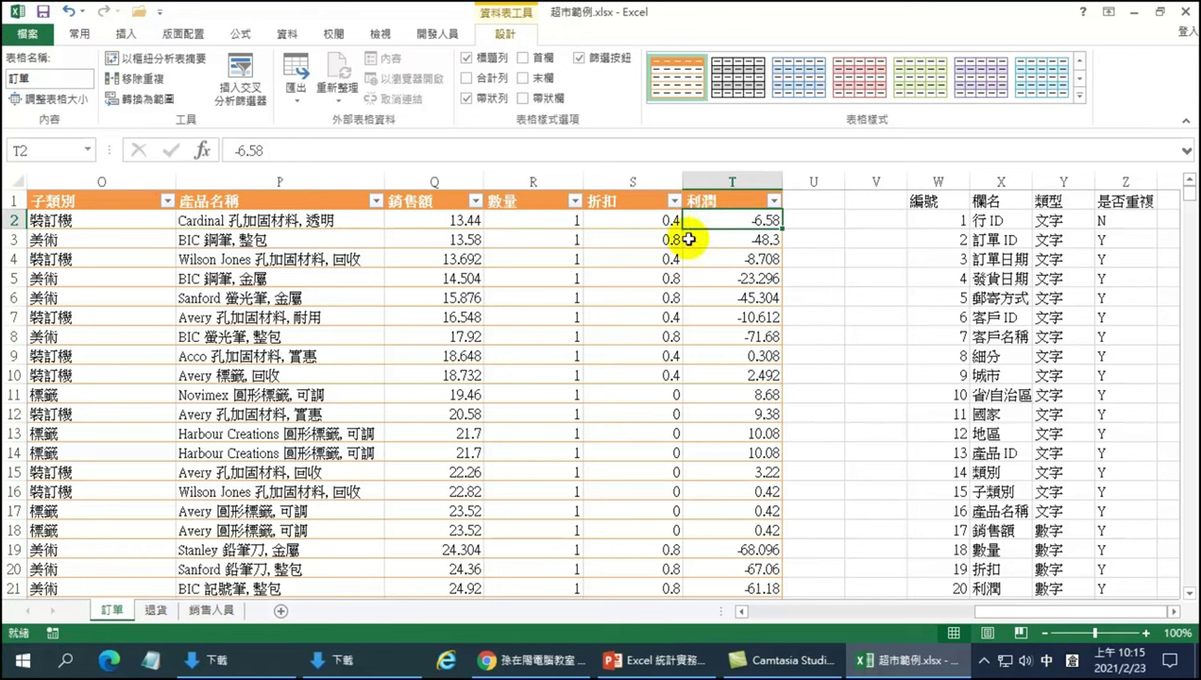
pyautogui.click(802, 221)
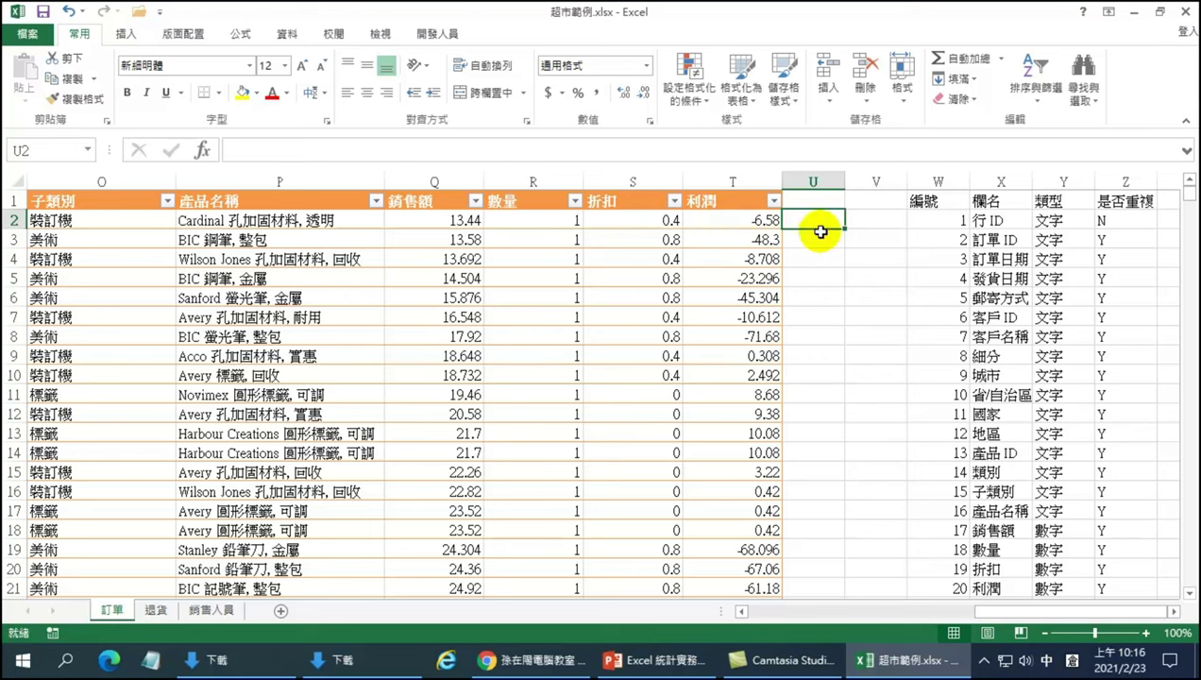
# In cell U2, begin the formula =YEAR( by picking YEAR from the =ye autocomplete suggestions
pyautogui.click(798, 300)
pyautogui.click(802, 222)
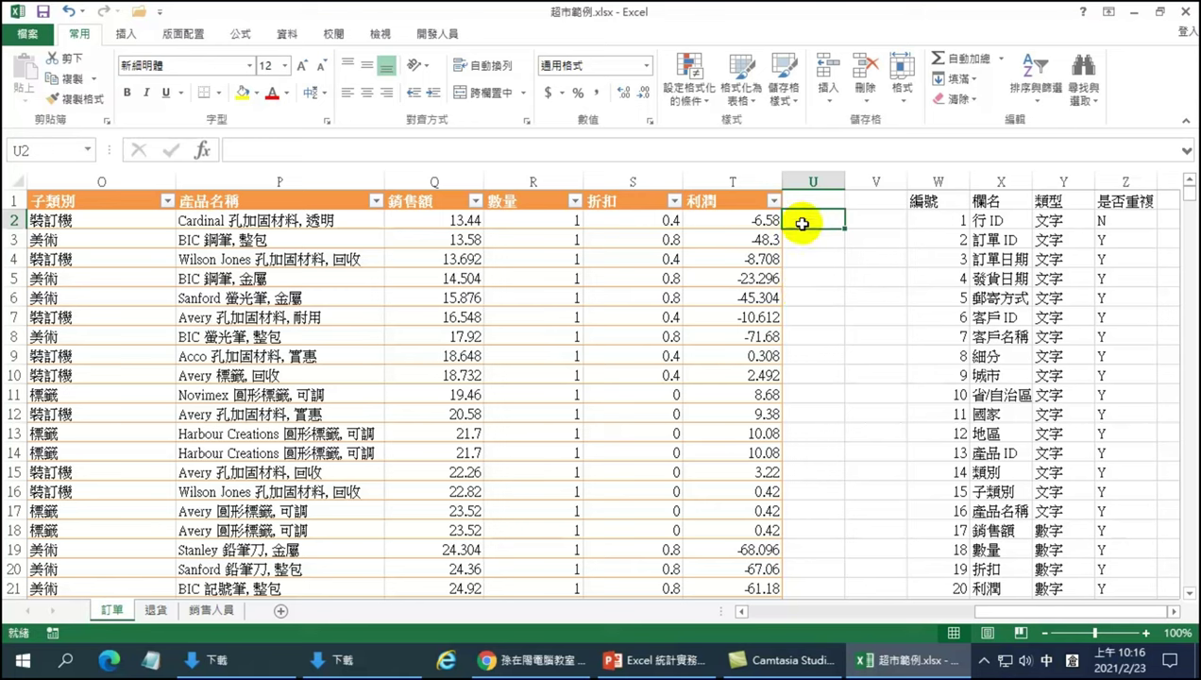
pyautogui.write('=')
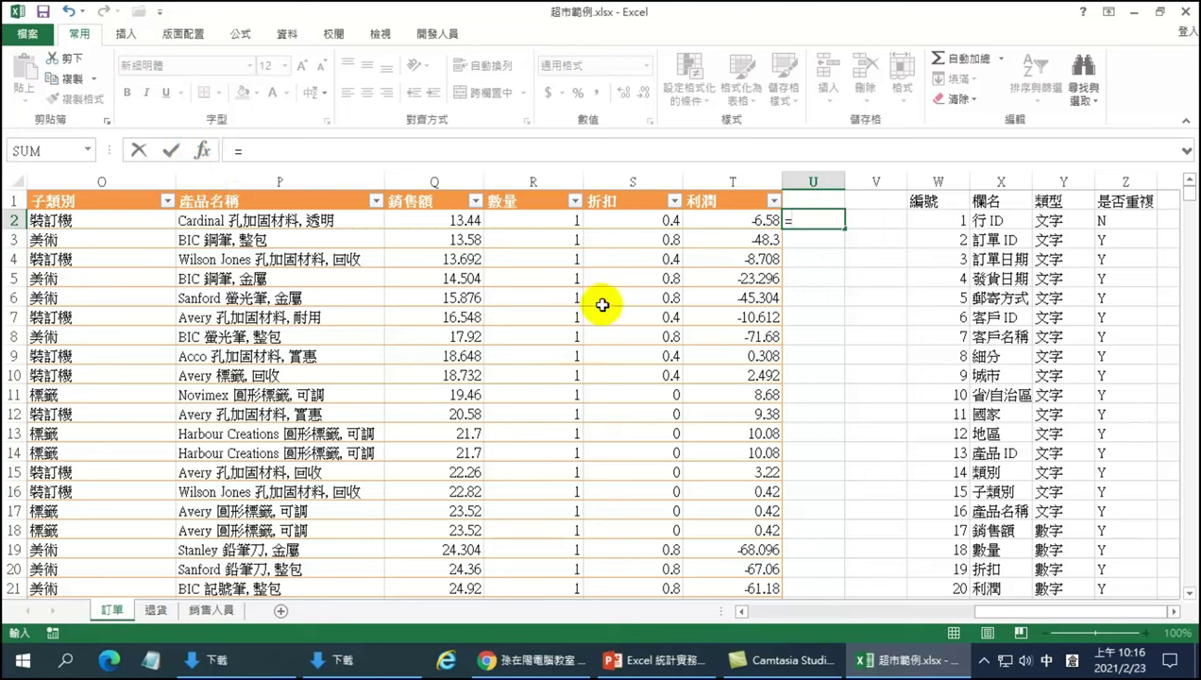
pyautogui.write('ye')
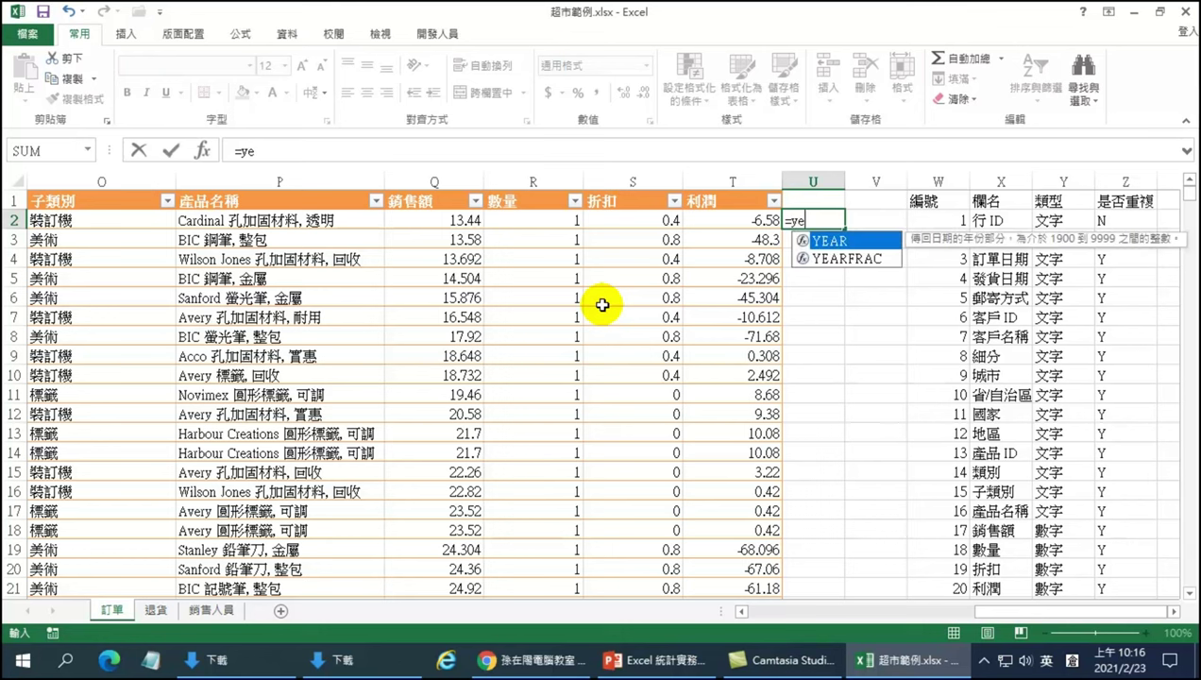
pyautogui.press('Down')
pyautogui.press('Up')
pyautogui.press('Down')
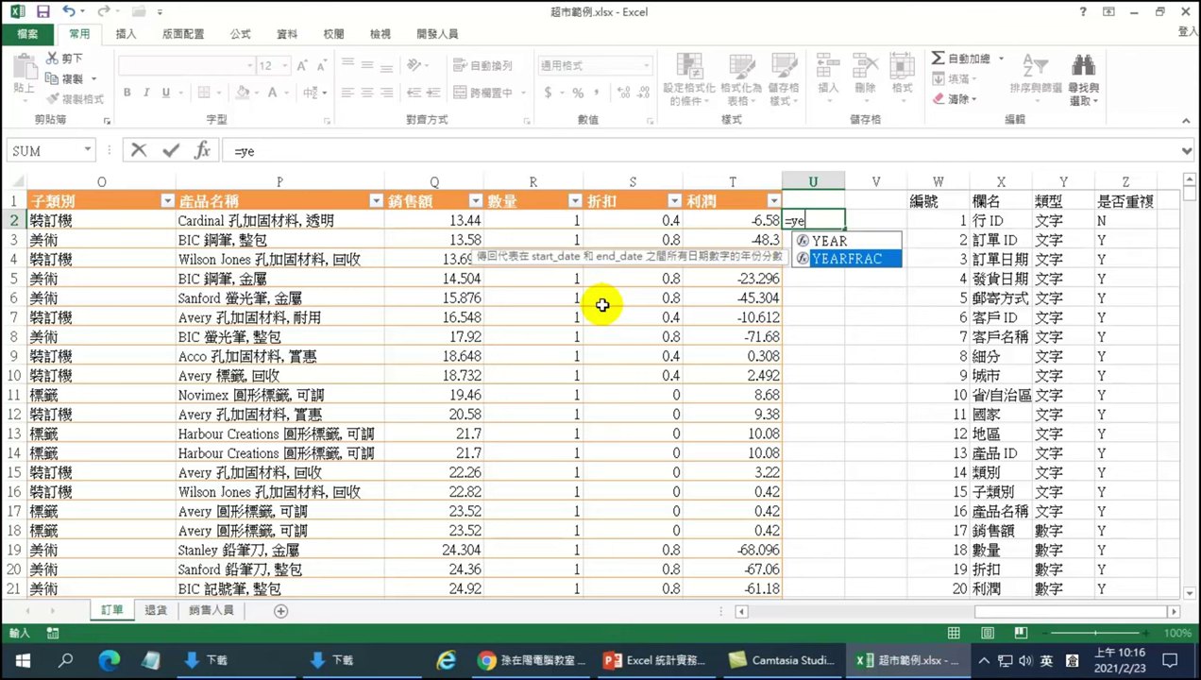
pyautogui.press('Up')
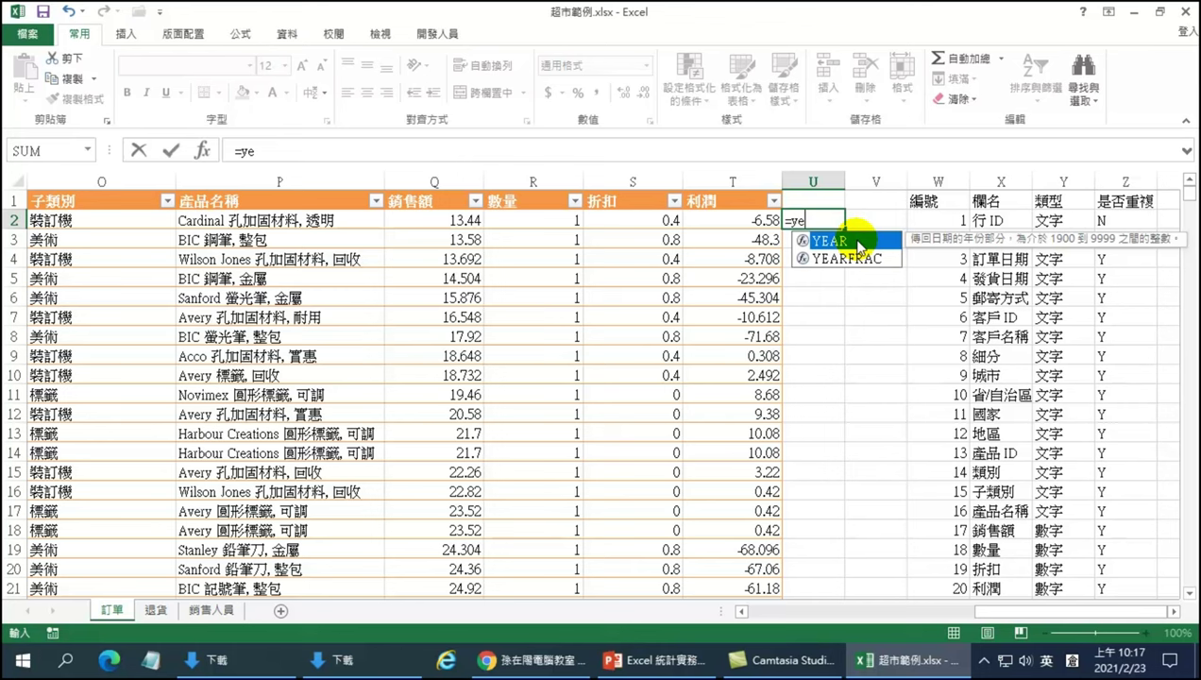
pyautogui.doubleClick(842, 242)
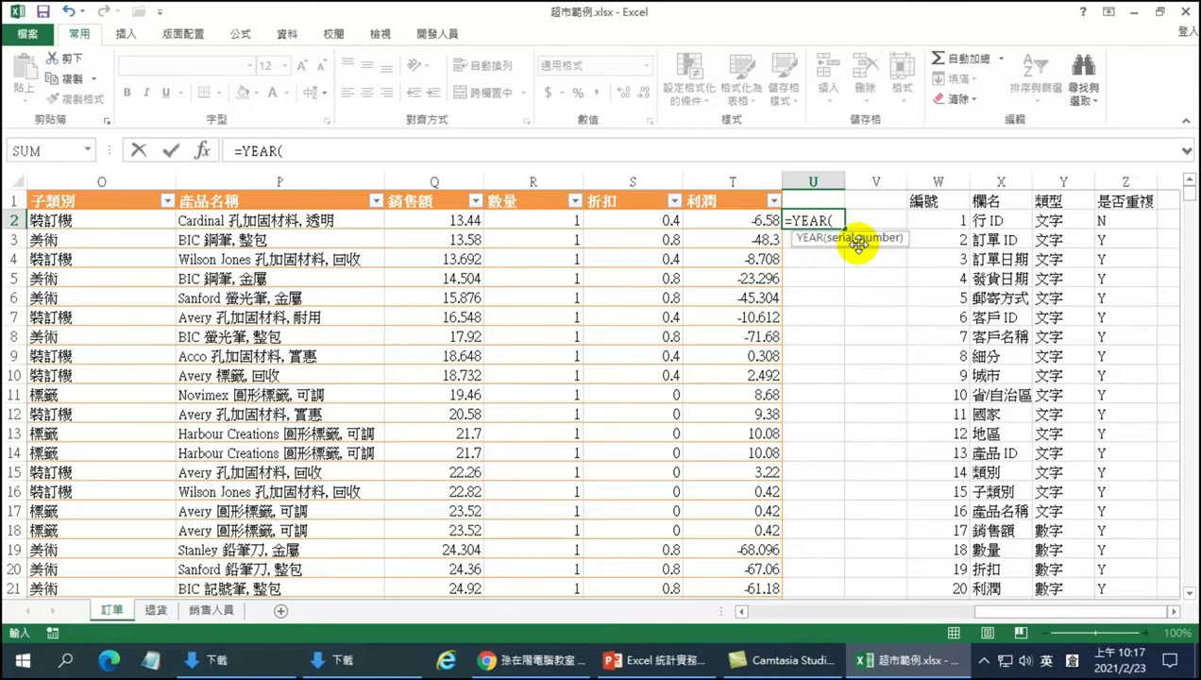
# Finish U2 as =YEAR([訂單日期]) so column U, headed 欄1, fills with order years
pyautogui.click(874, 611)
pyautogui.moveTo(874, 618); pyautogui.dragTo(784, 614)
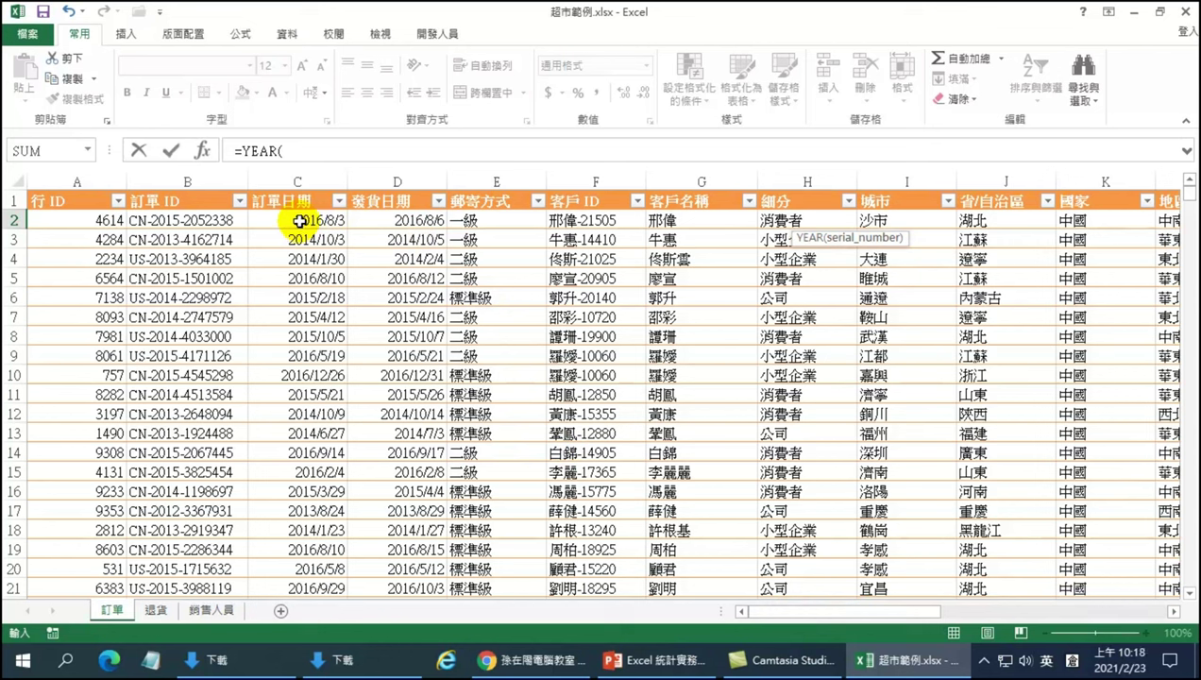
pyautogui.click(299, 221)
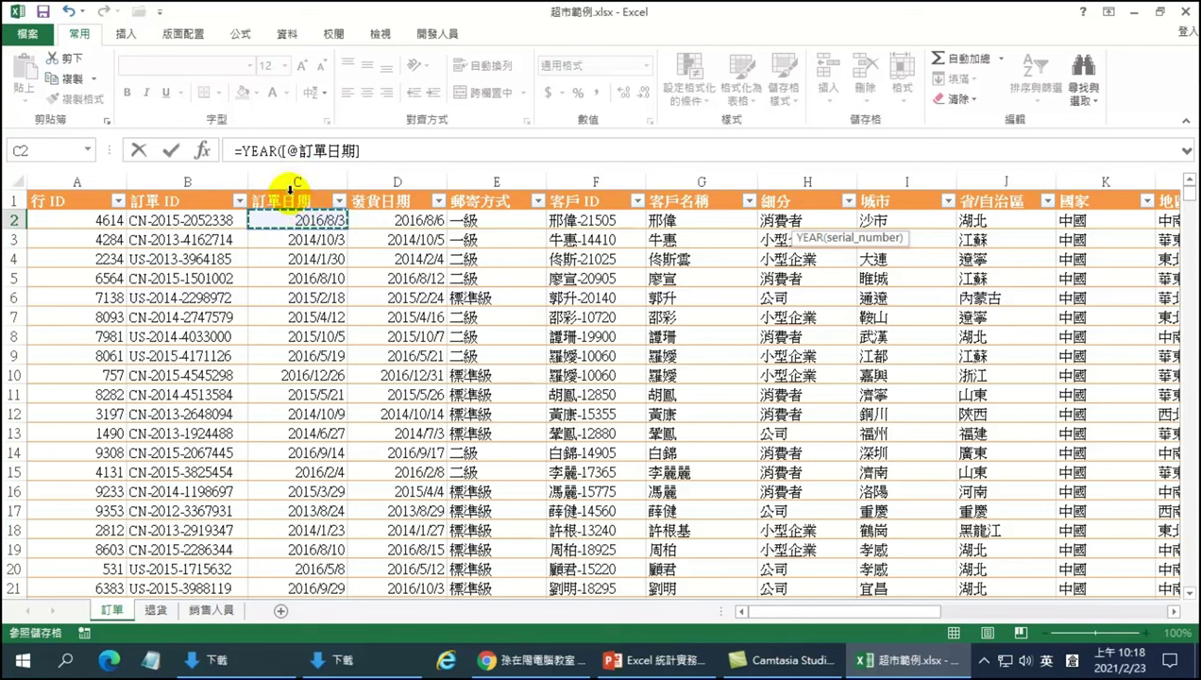
pyautogui.click(290, 189)
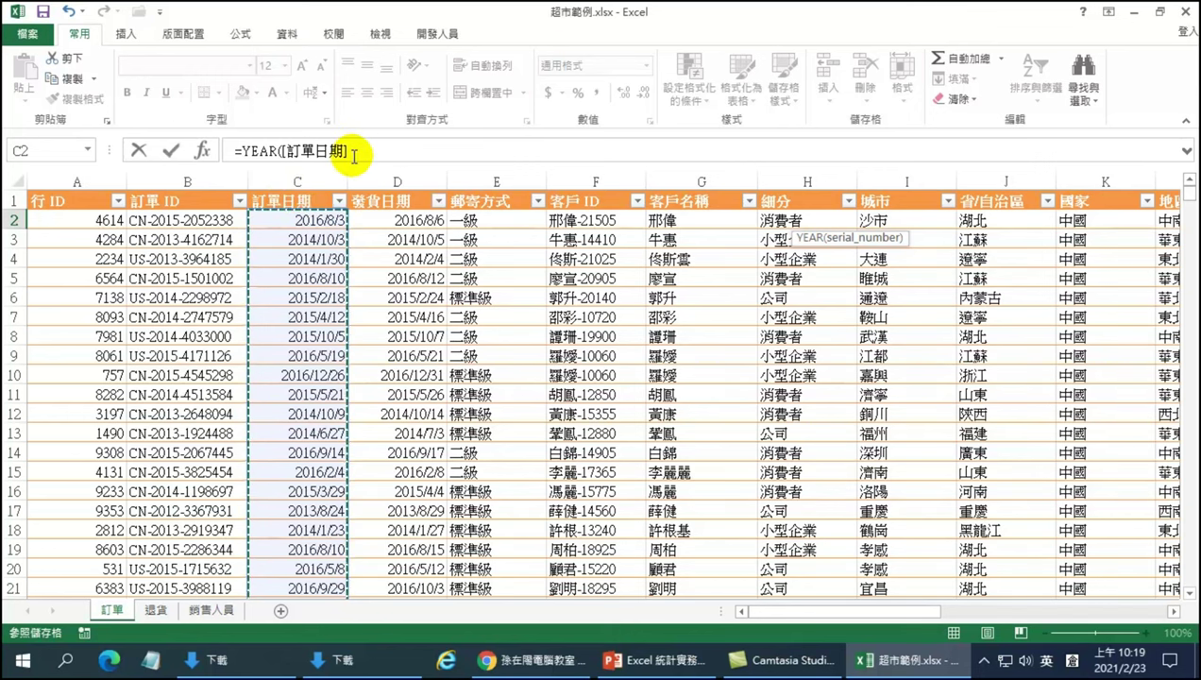
pyautogui.write(')')
pyautogui.press('Return')
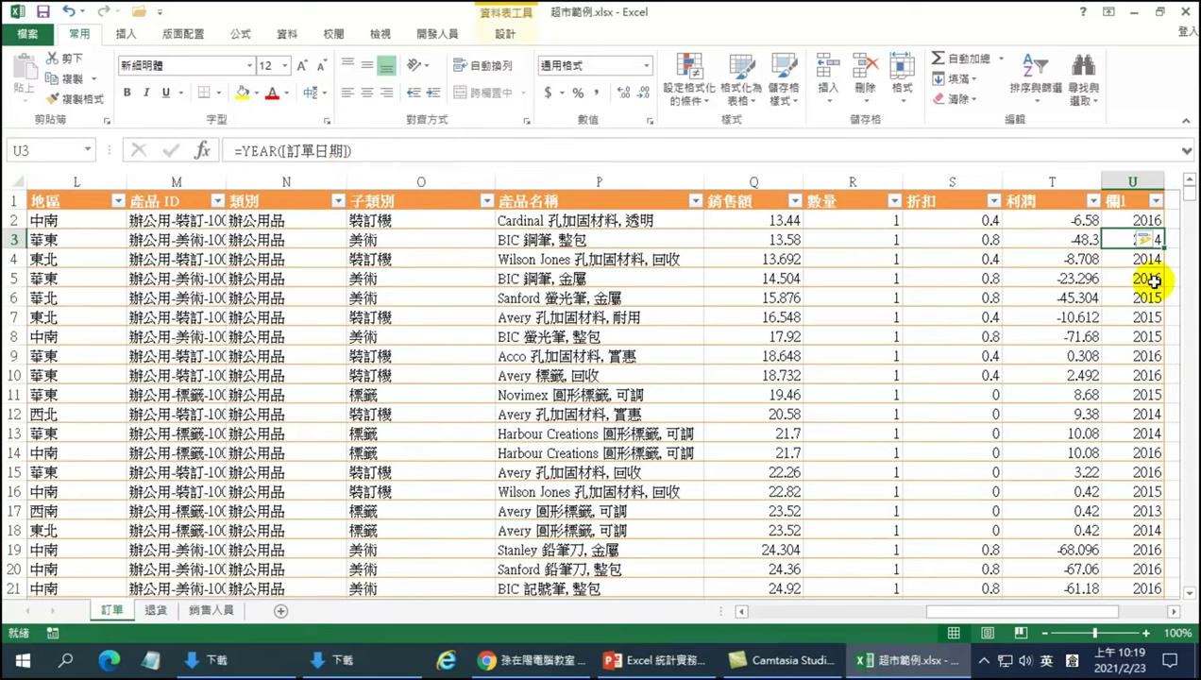
pyautogui.hotkey('ctrl', 'z')
pyautogui.click(1141, 370)
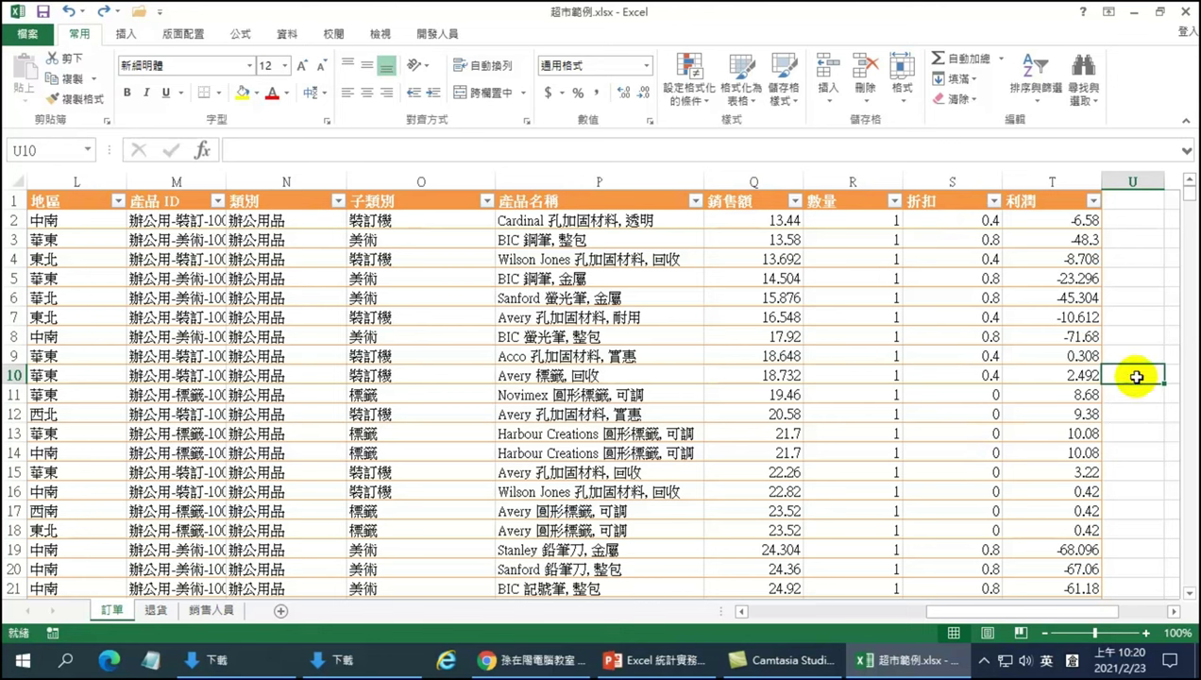
pyautogui.write('=y')
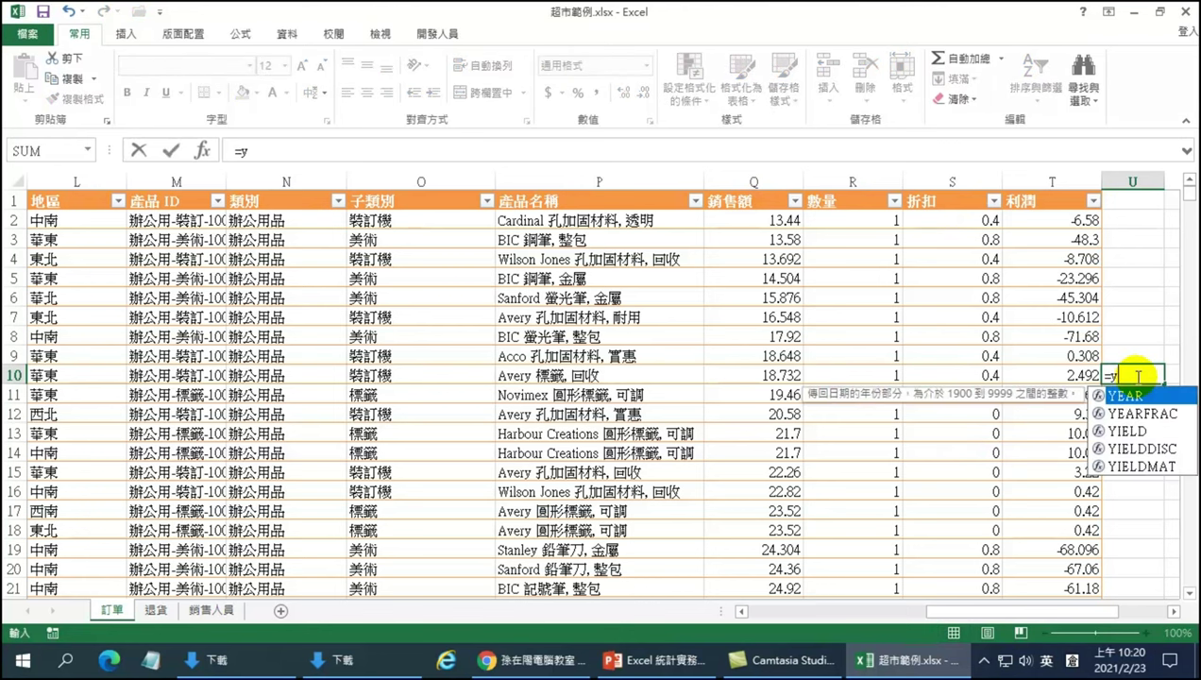
pyautogui.write('e')
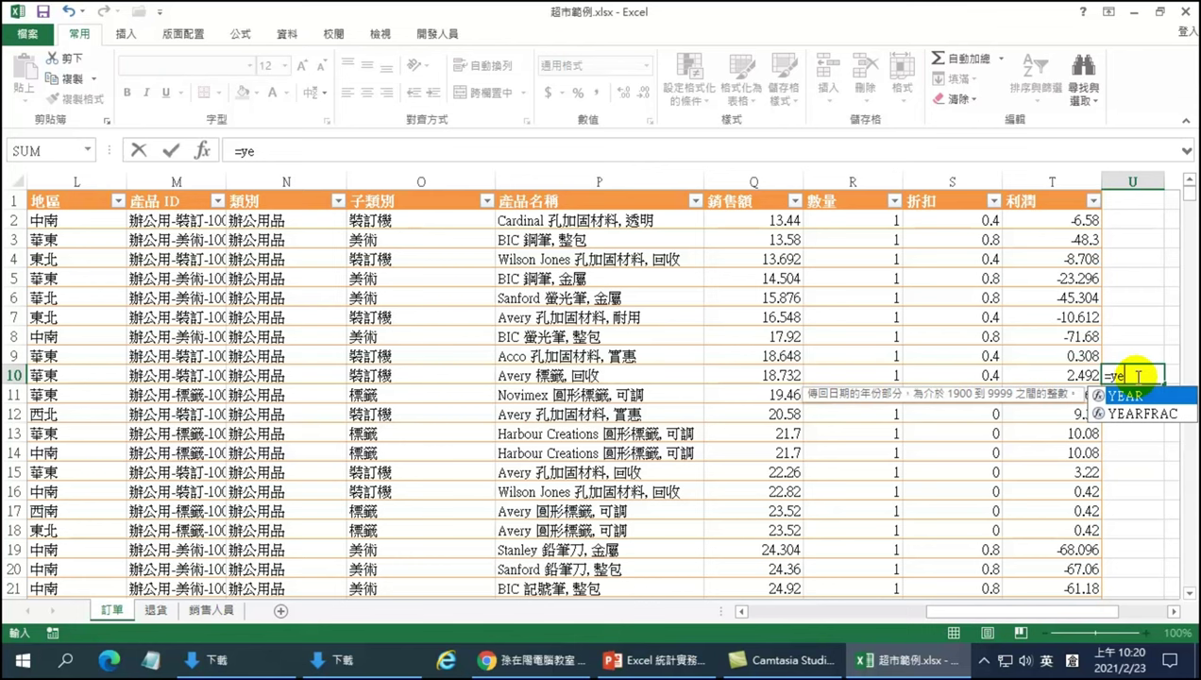
pyautogui.press('Tab')
pyautogui.moveTo(980, 613); pyautogui.dragTo(800, 613)
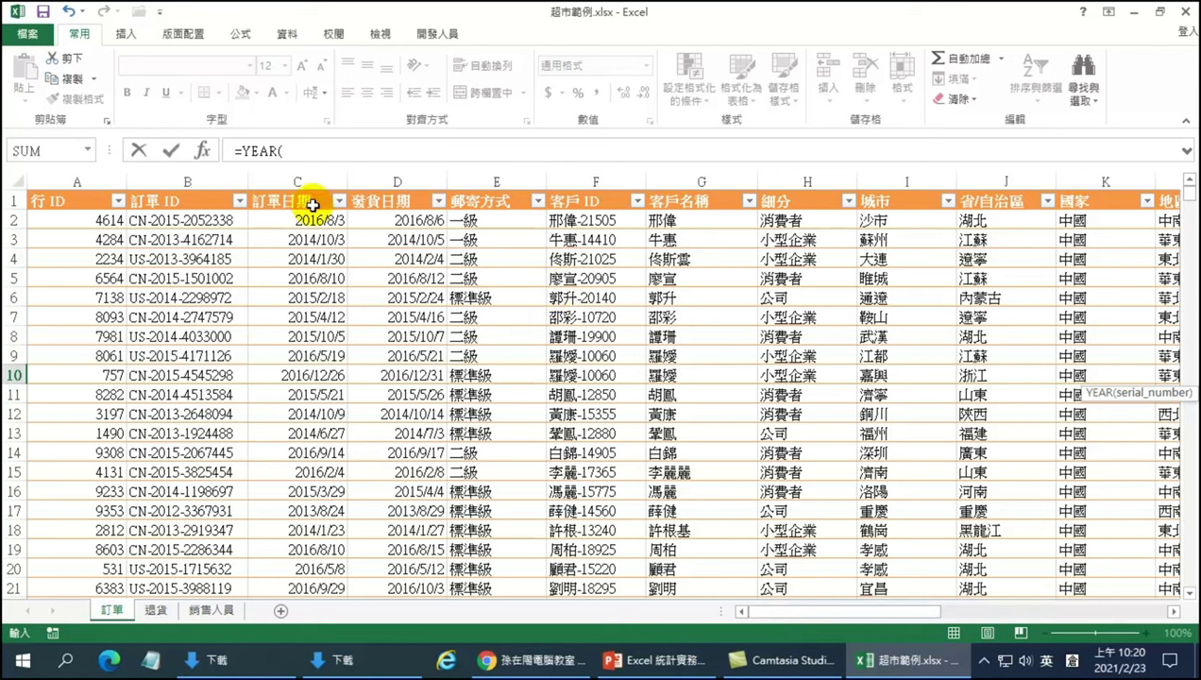
pyautogui.click(297, 186)
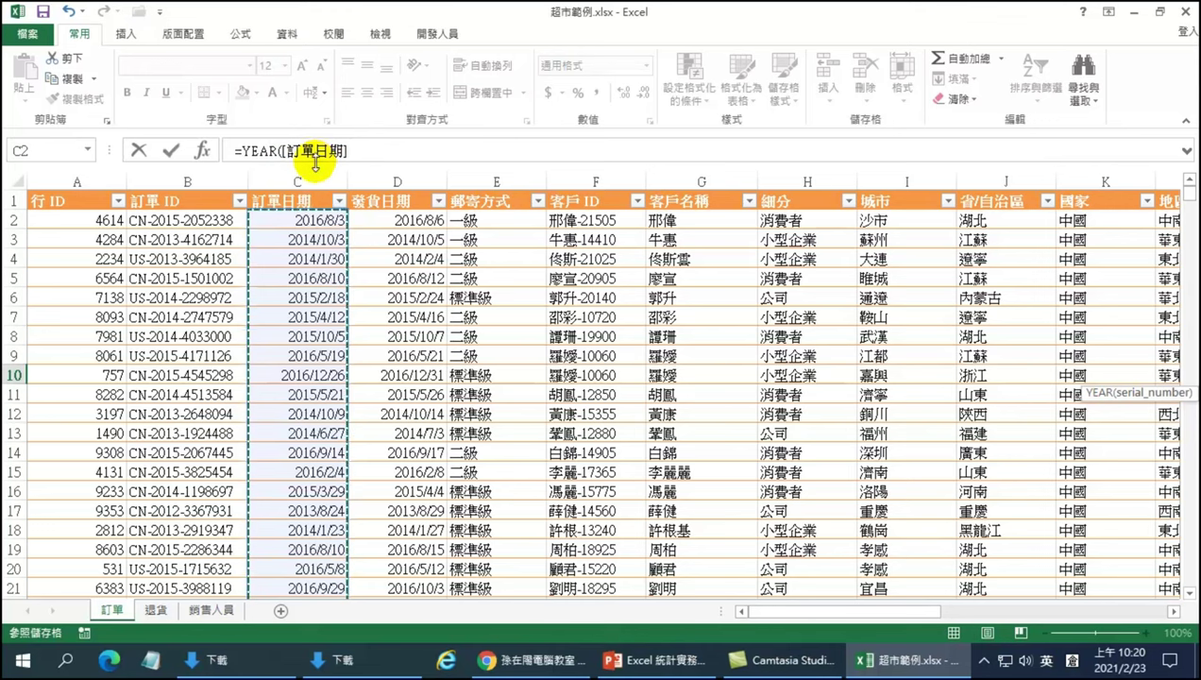
pyautogui.hotkey('ctrl', 'Return')
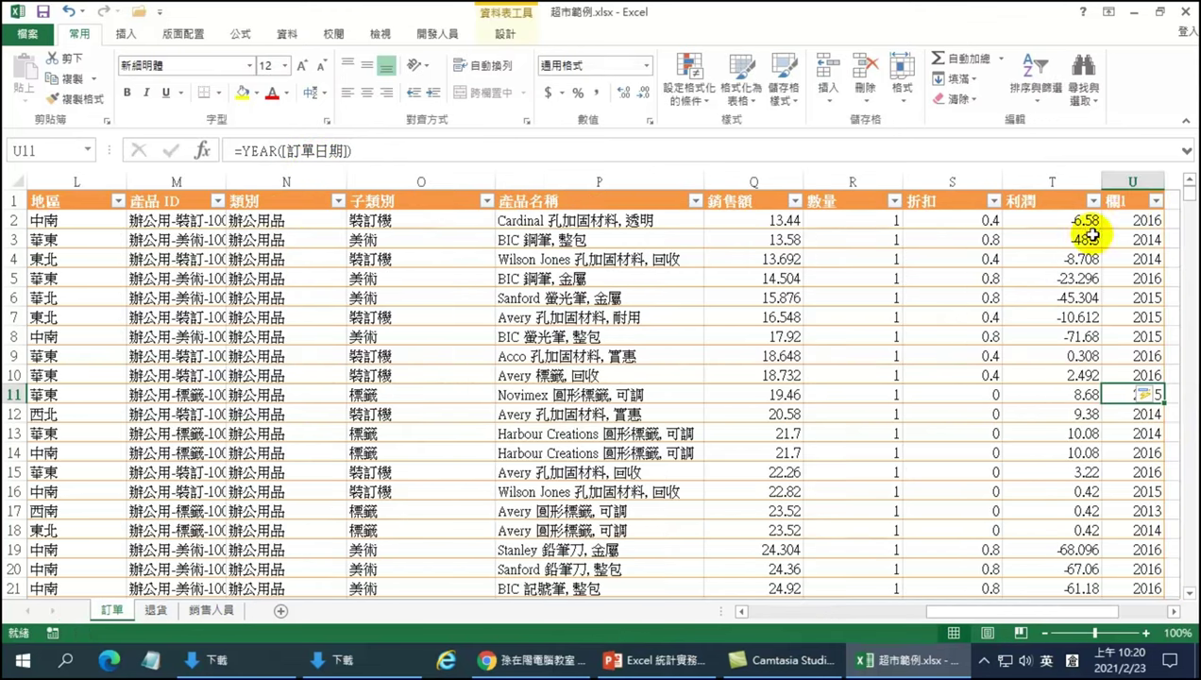
pyautogui.click(1118, 201)
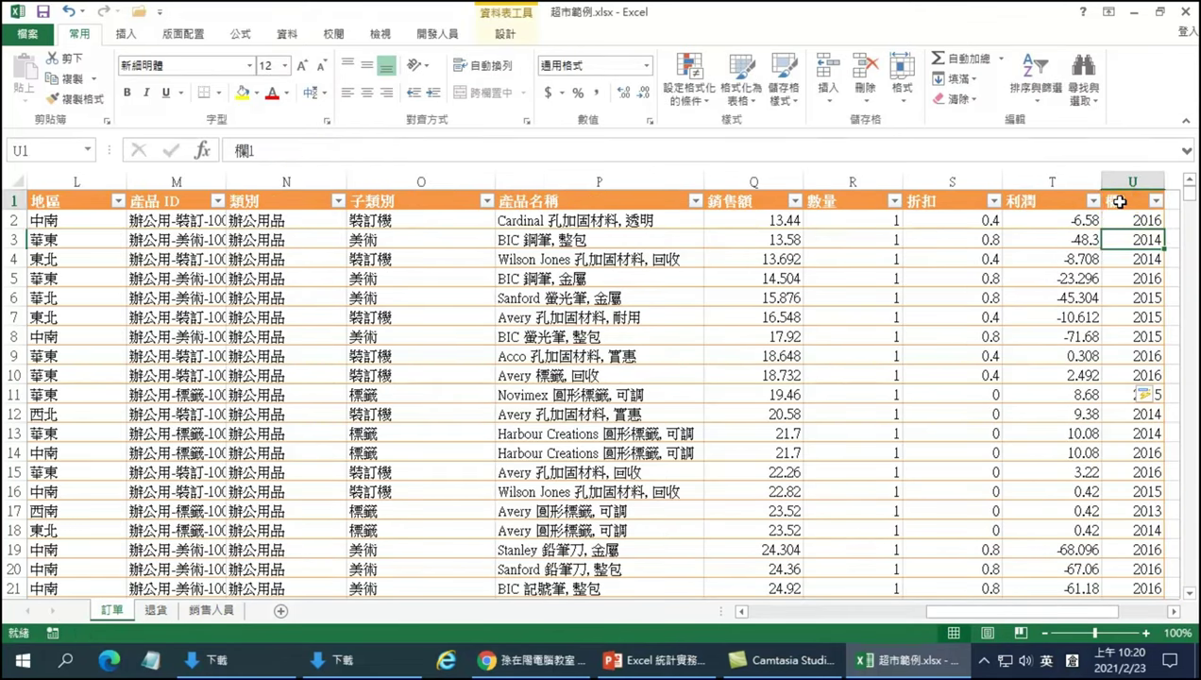